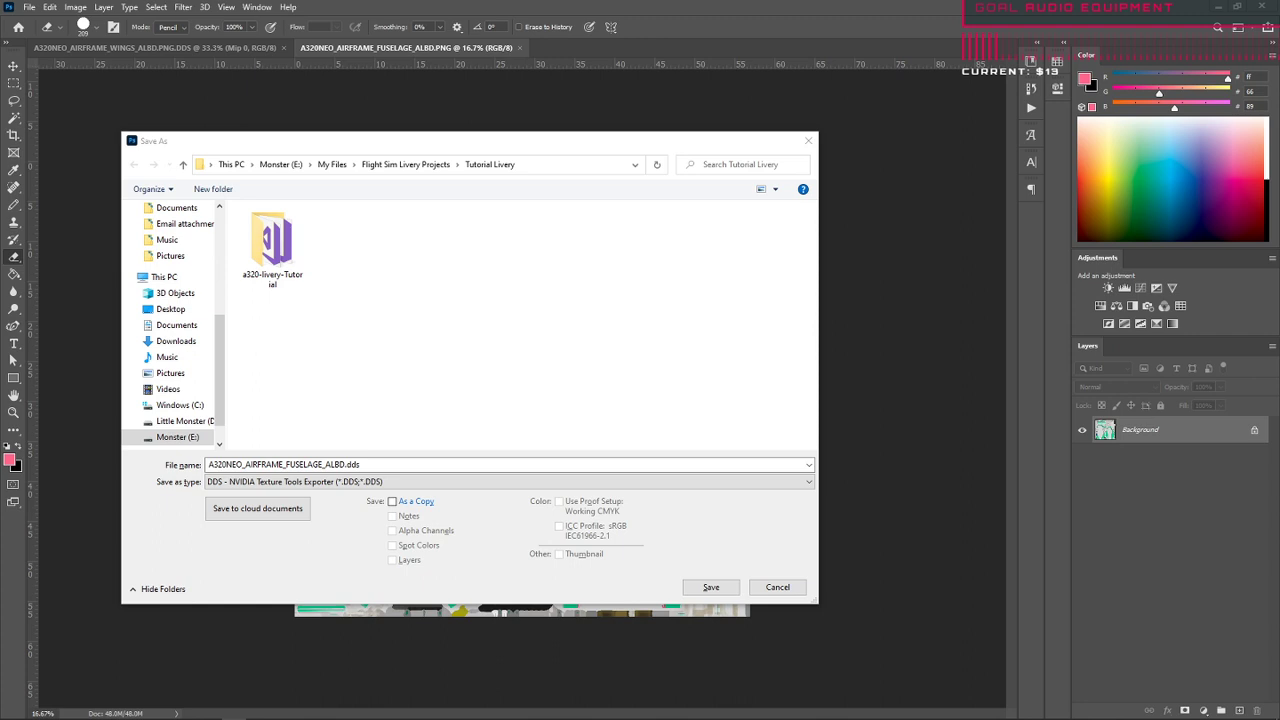
- Cancel the DDS Save As dialog without saving the fuselage texture
click(800, 587)
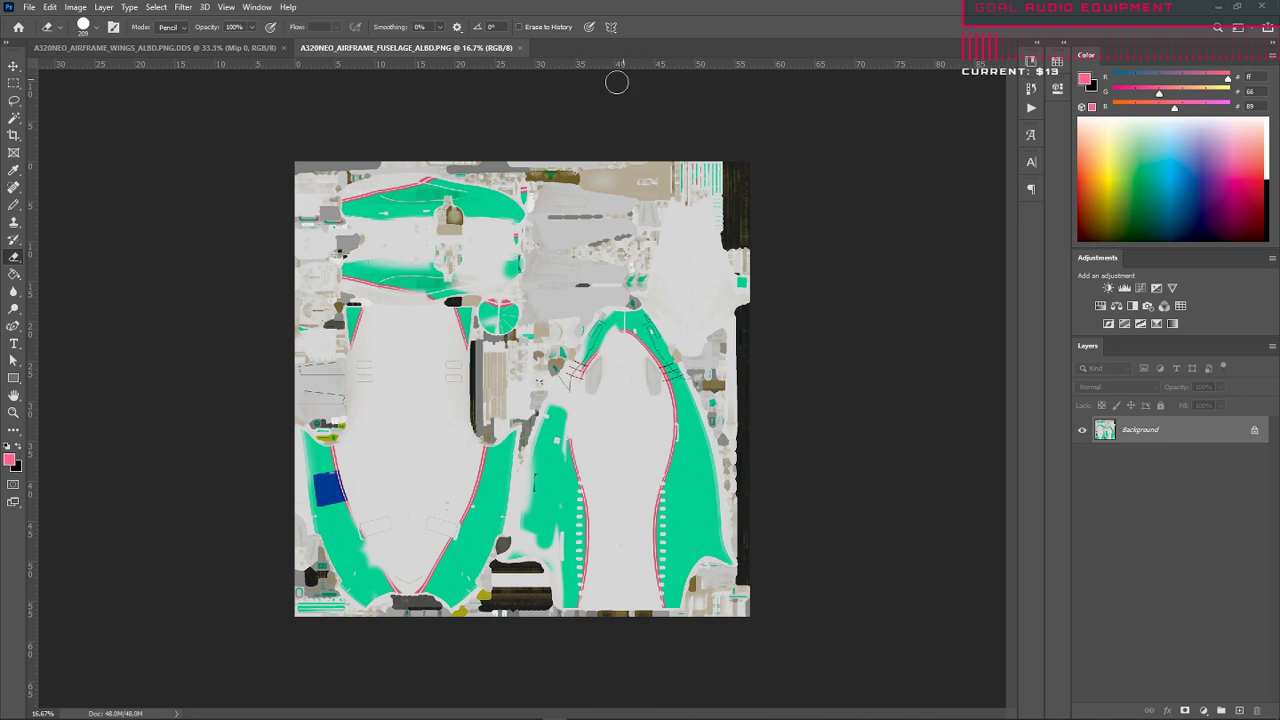
- Show FUSELAGE Base Color in Blender's image editor for comparison, then return to Photoshop
key(alt+Tab)
key(alt+Tab)
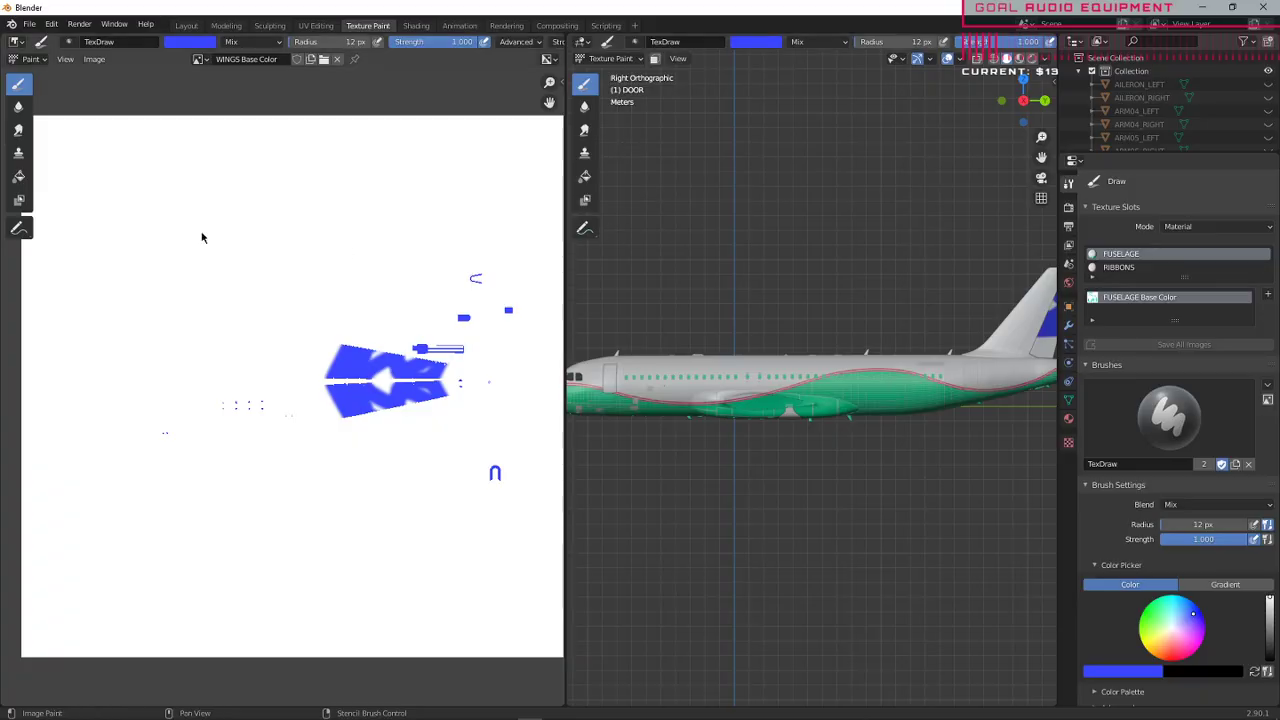
click(198, 59)
click(207, 80)
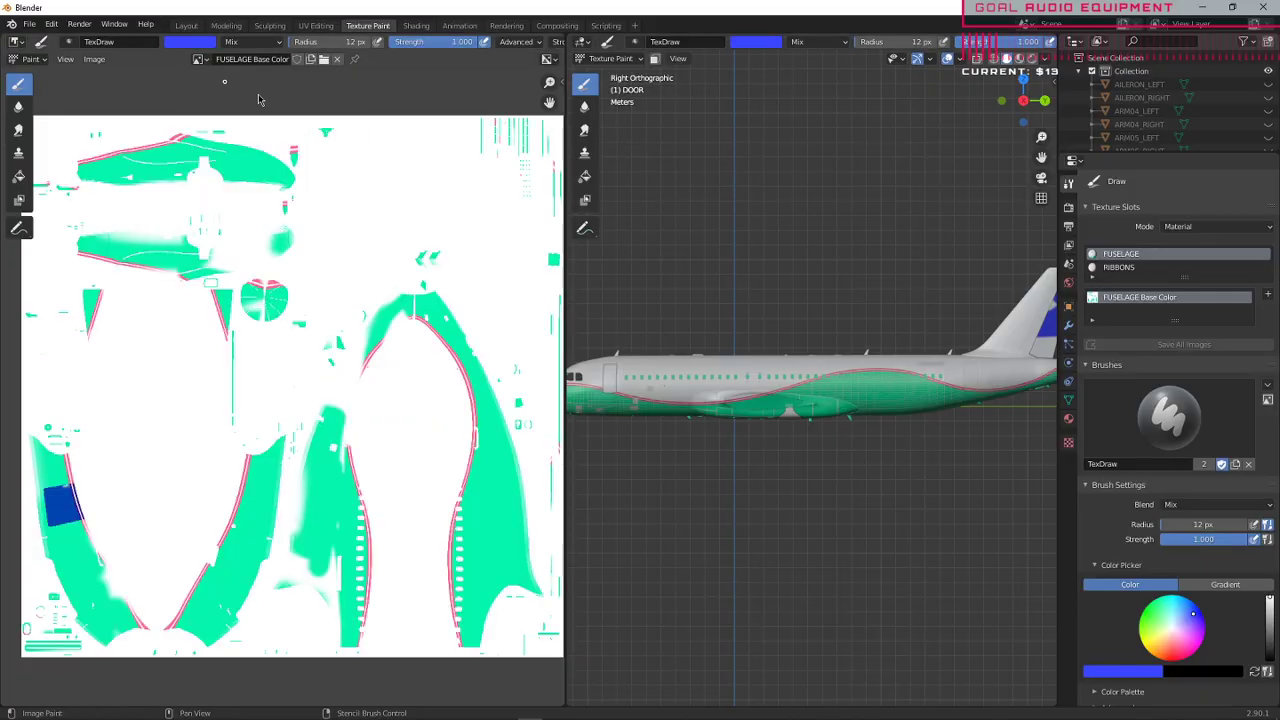
key(alt+Tab)
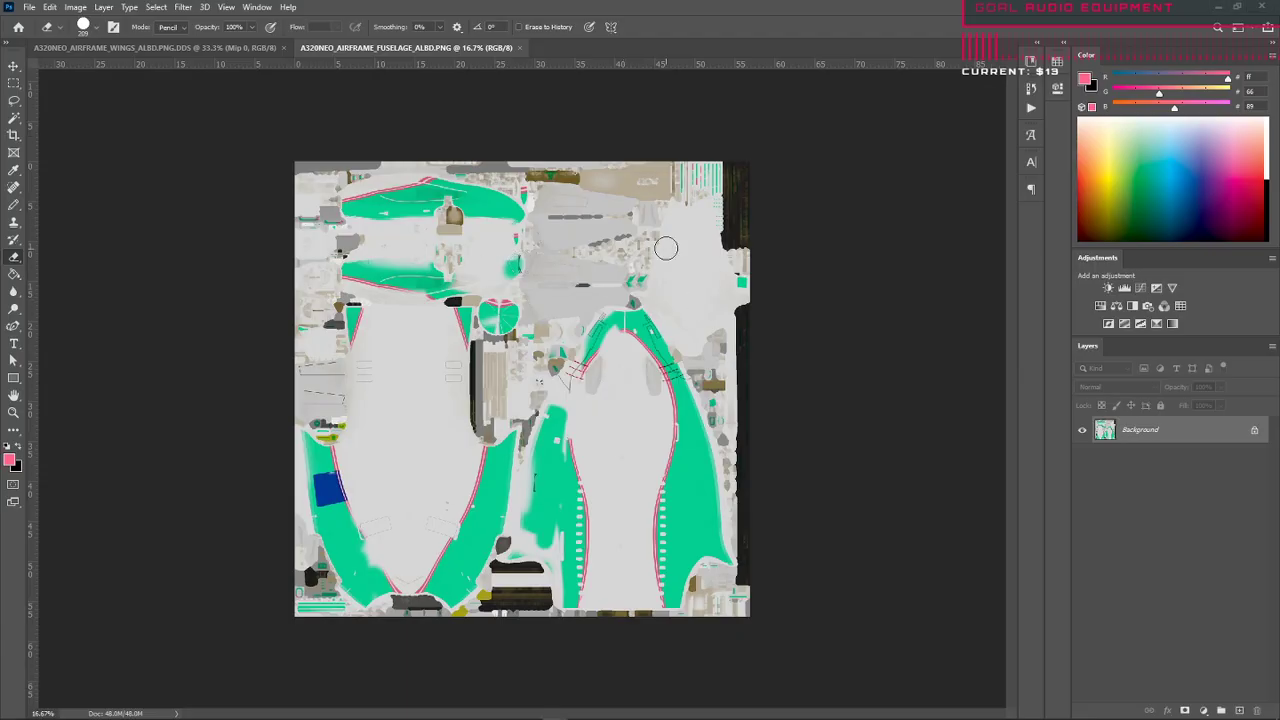